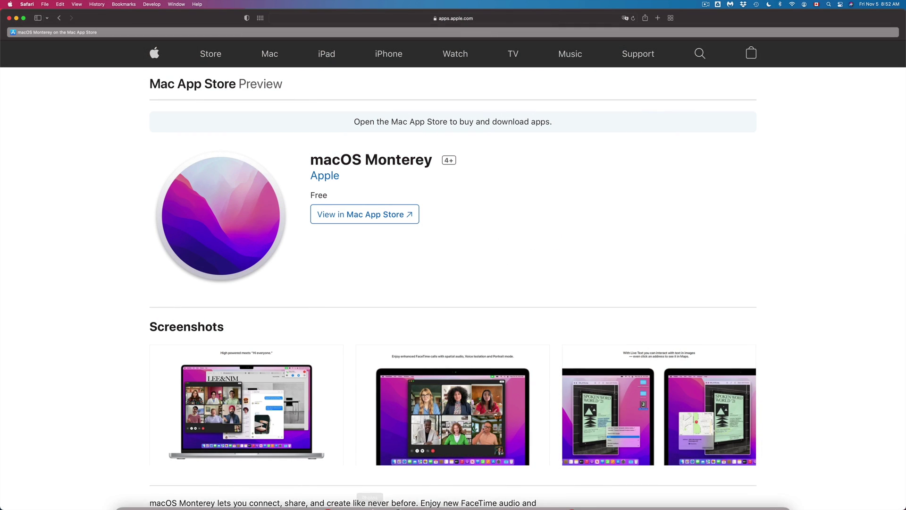
Step: Open Software Update in System Preferences, revealing the macOS Monterey 12.0.1 (12.13 GB) upgrade
mouse_move(372, 508)
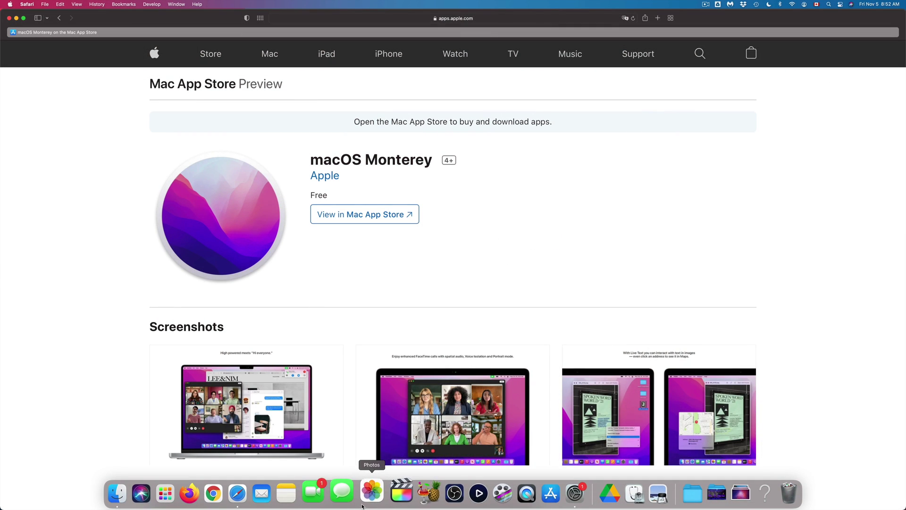
left_click(569, 506)
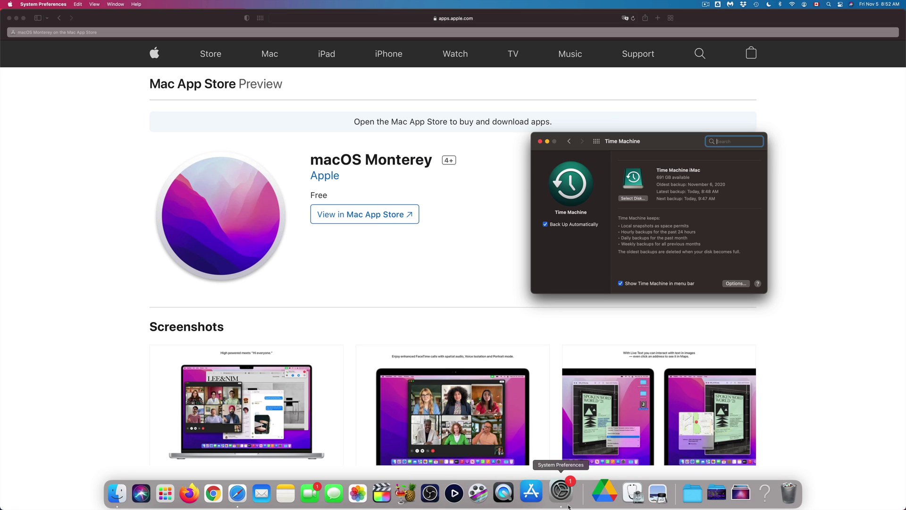
left_click(569, 142)
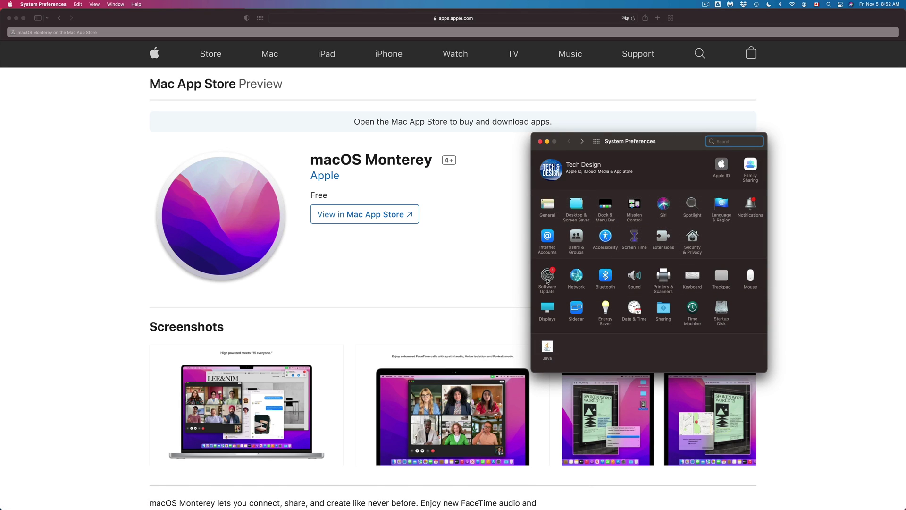
left_click(547, 278)
left_click_drag(647, 146, 586, 199)
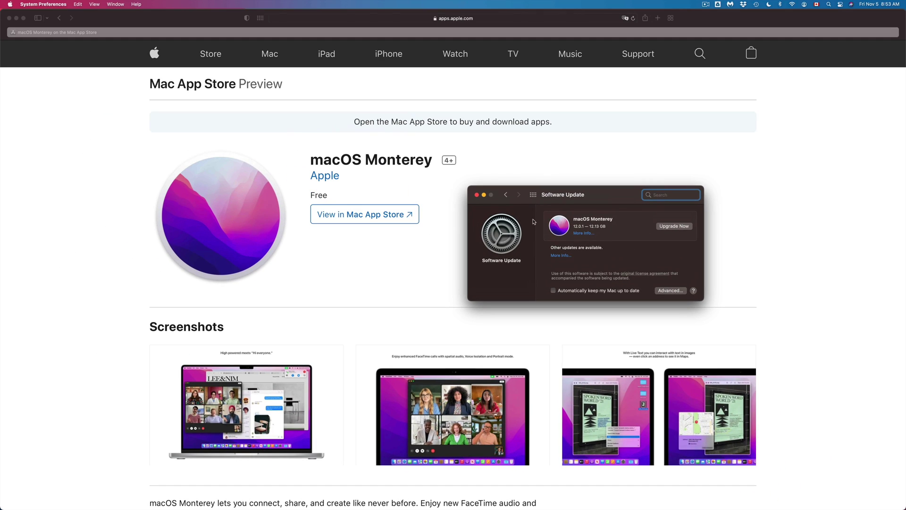
Step: Close Software Update and follow Safari's 'View in Mac App Store' link for macOS Monterey
left_click(477, 195)
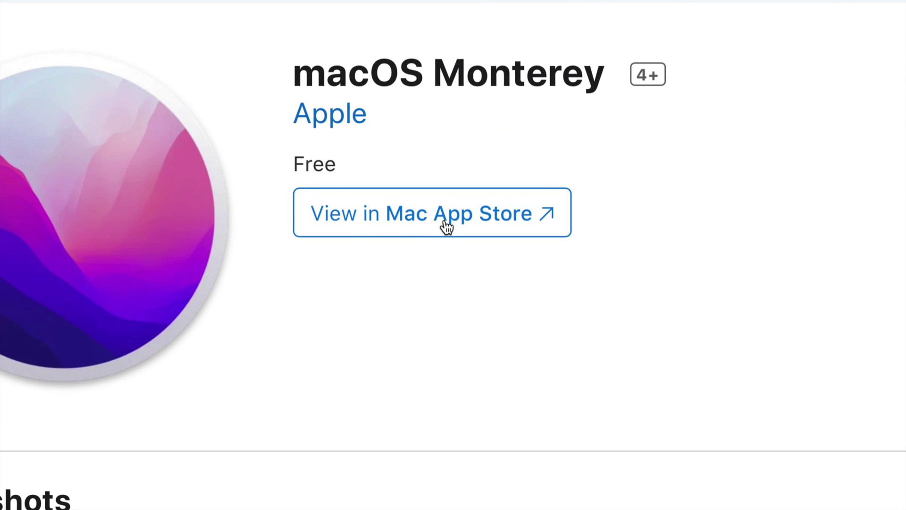
left_click(446, 226)
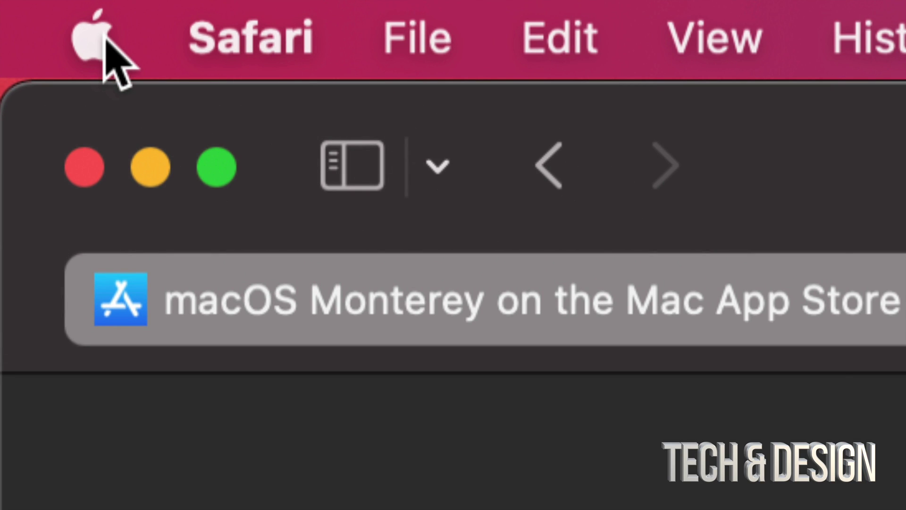
Step: Launch the App Store from the Apple menu and search for 'monterey'
left_click(105, 40)
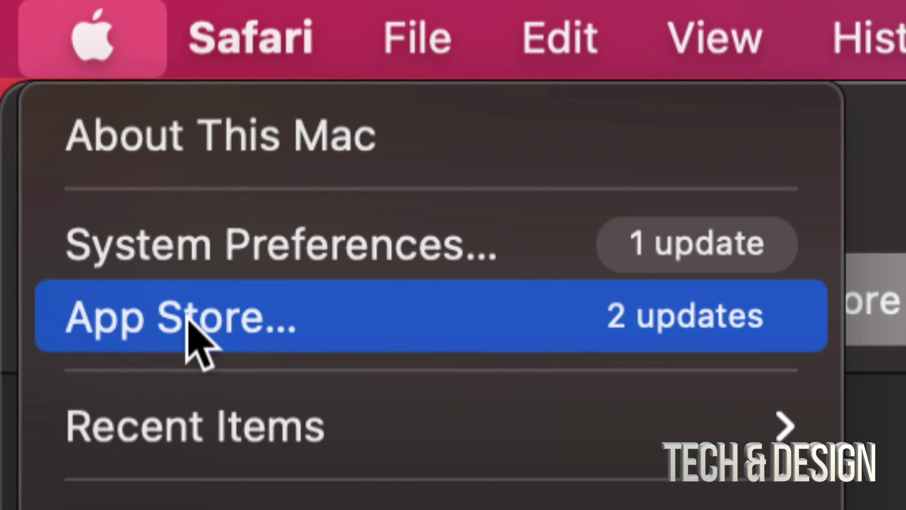
left_click(246, 326)
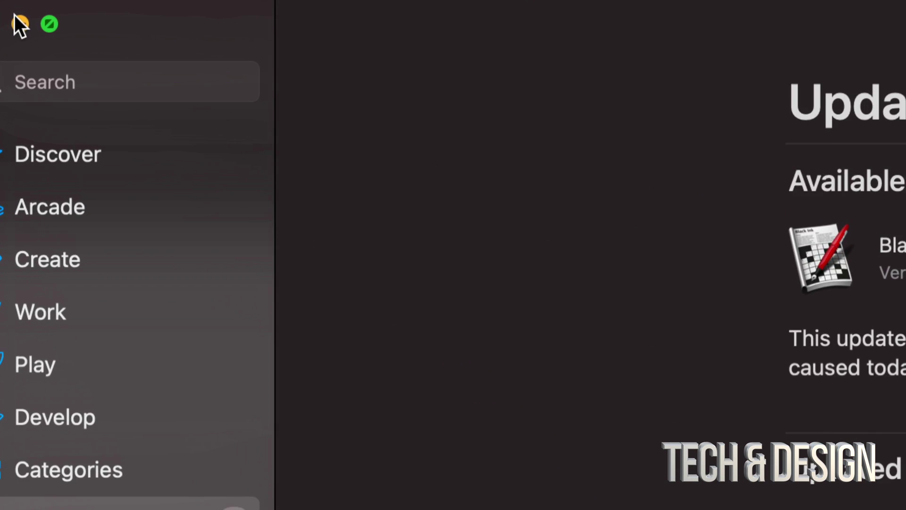
left_click(30, 82)
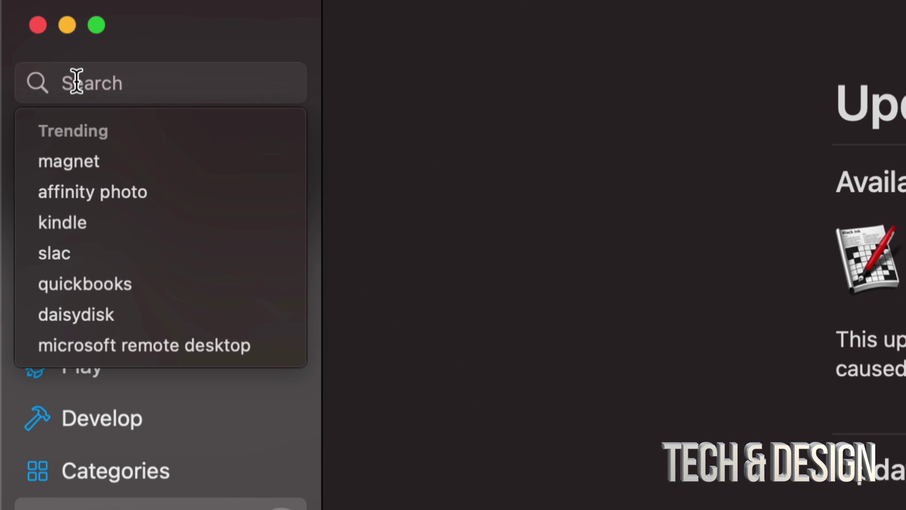
type("mon")
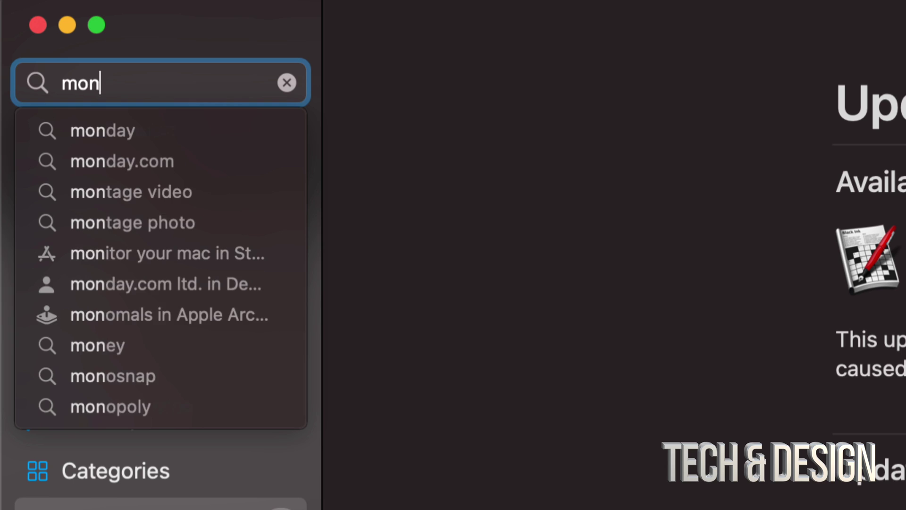
type("terey")
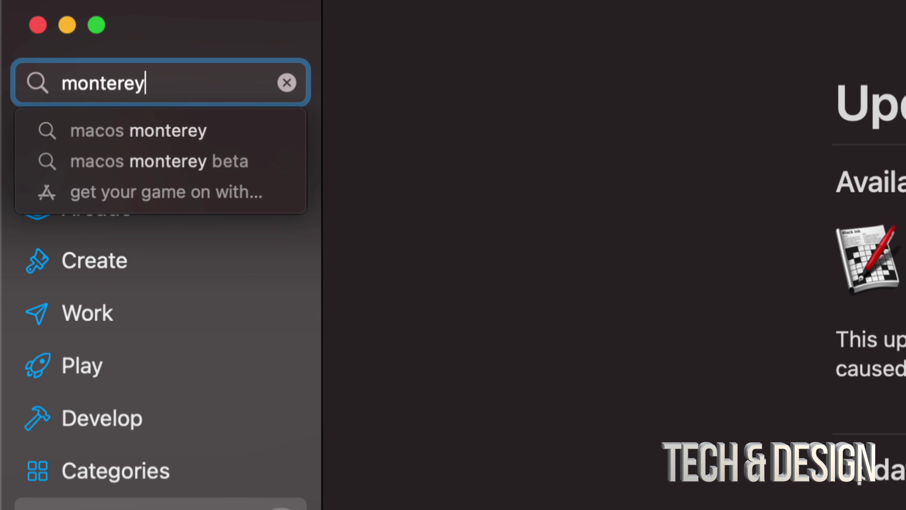
key("Return")
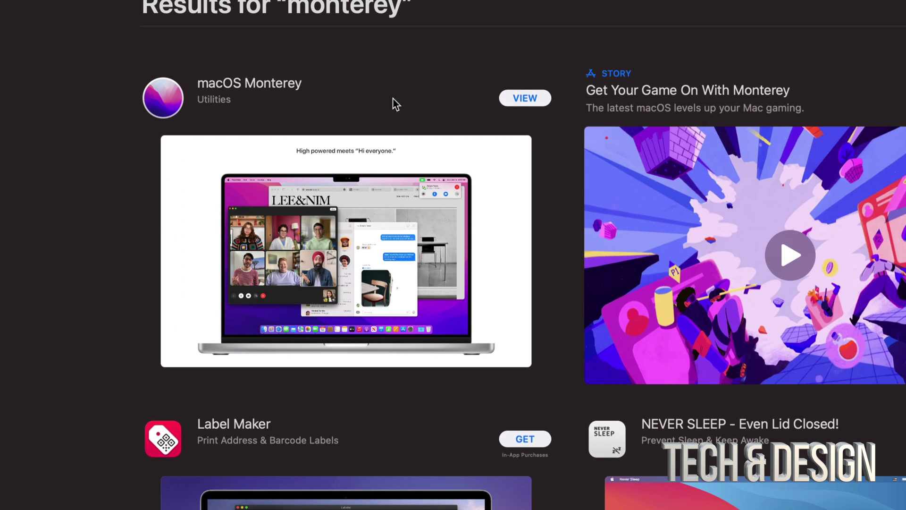
left_click(525, 97)
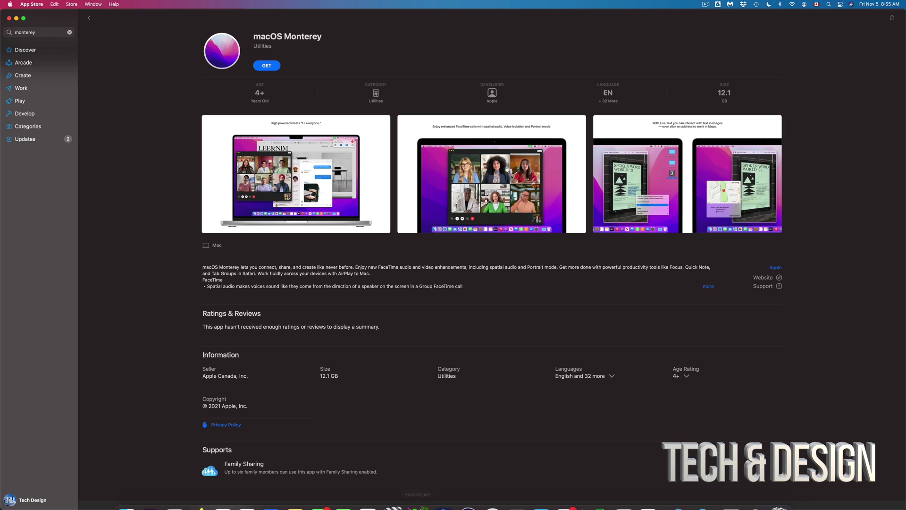
mouse_move(567, 501)
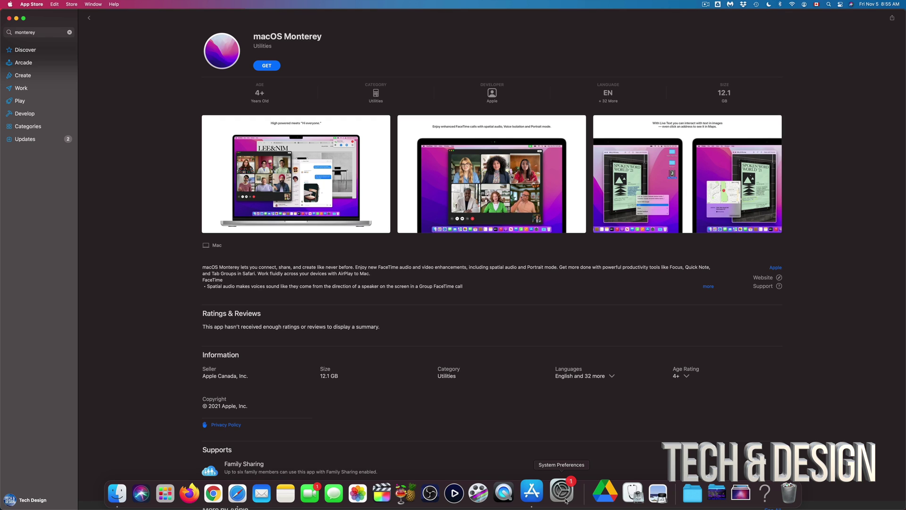
Step: Bring System Preferences forward and open the Time Machine pane to view the latest backup
left_click(566, 501)
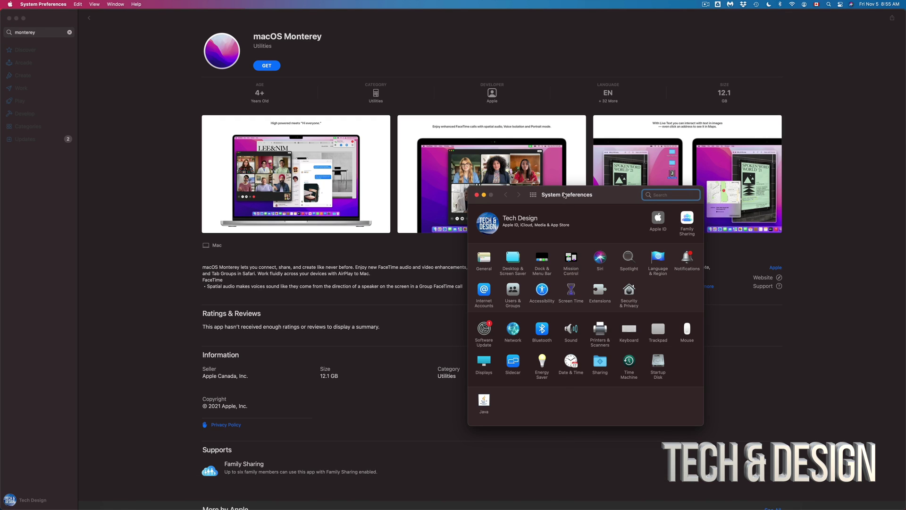
left_click_drag(565, 195, 499, 109)
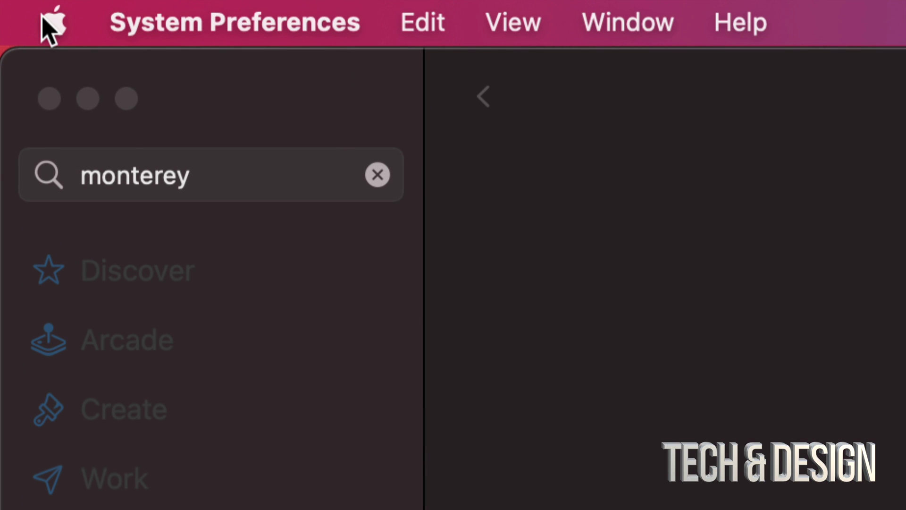
left_click(43, 20)
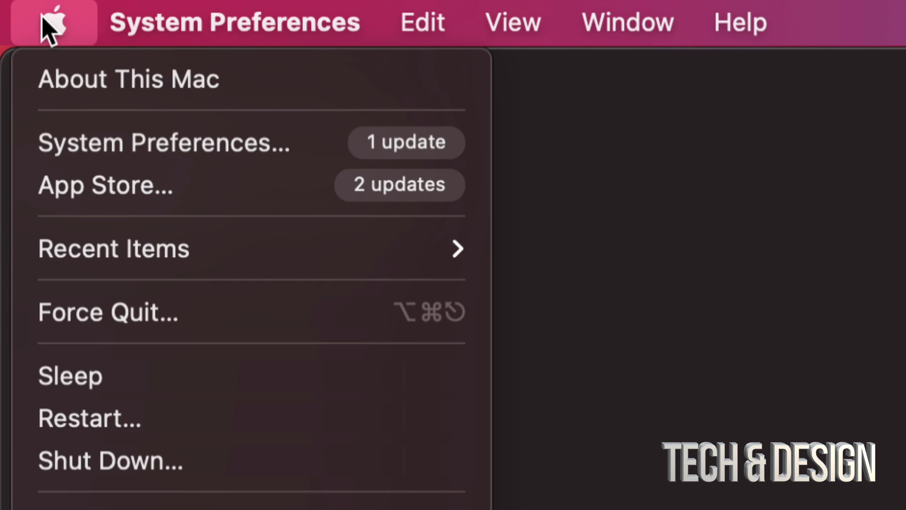
left_click(152, 158)
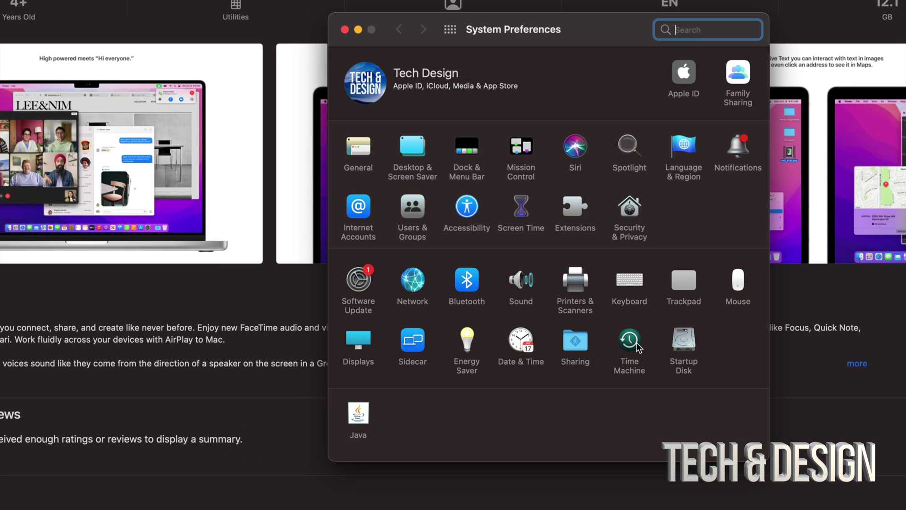
left_click(632, 340)
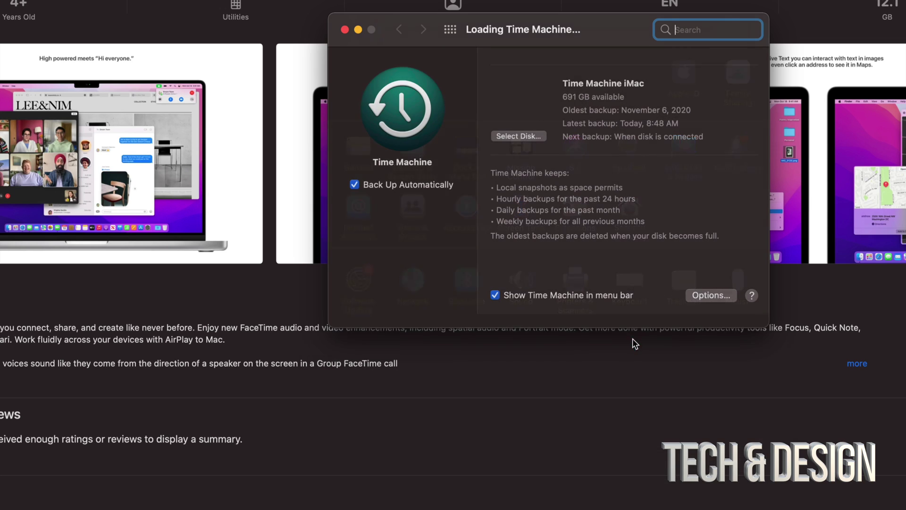
left_click_drag(530, 36, 508, 87)
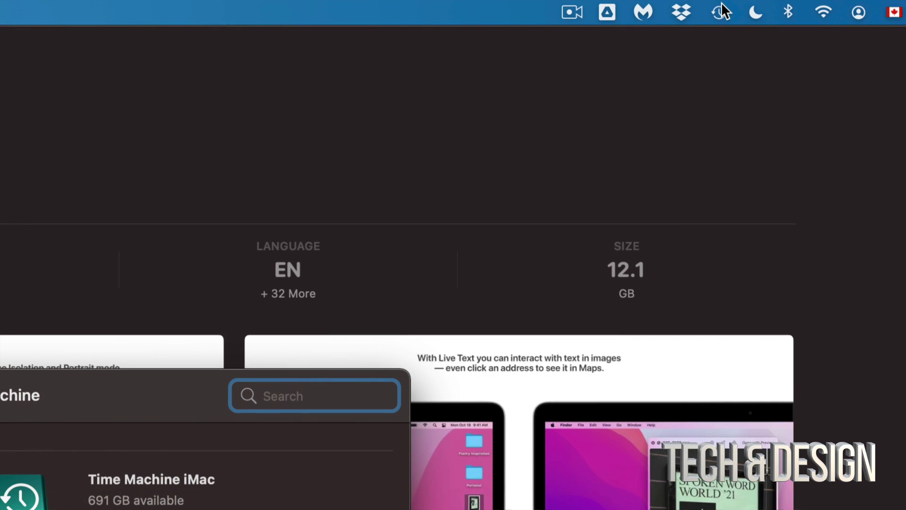
Step: Start a Time Machine backup immediately with Back Up Now from the menu bar
left_click(756, 4)
left_click(738, 102)
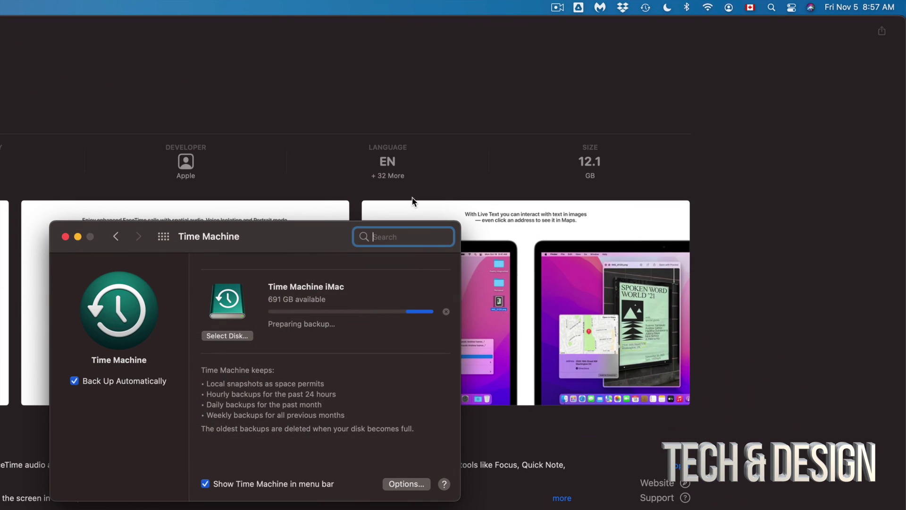
left_click_drag(254, 246, 497, 98)
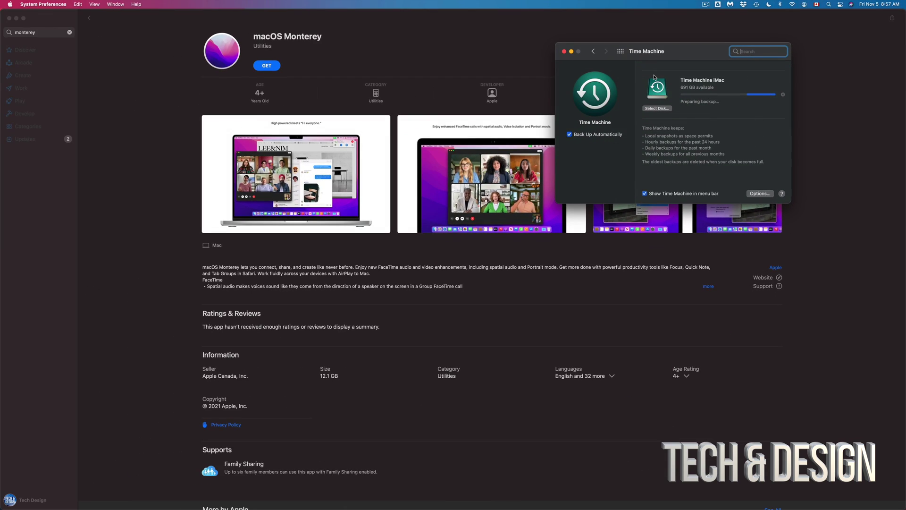
Step: Return System Preferences to the full grid of preference panes via Show All
left_click(171, 46)
left_click(9, 4)
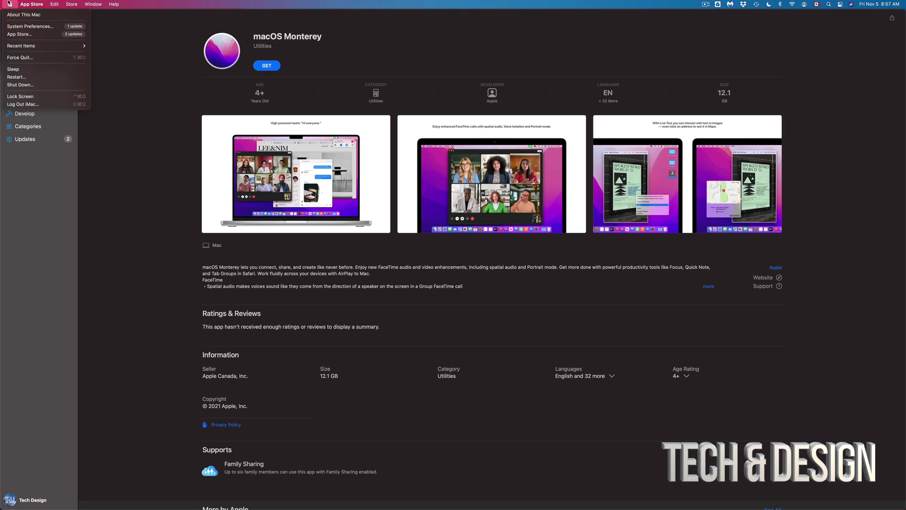
left_click(31, 28)
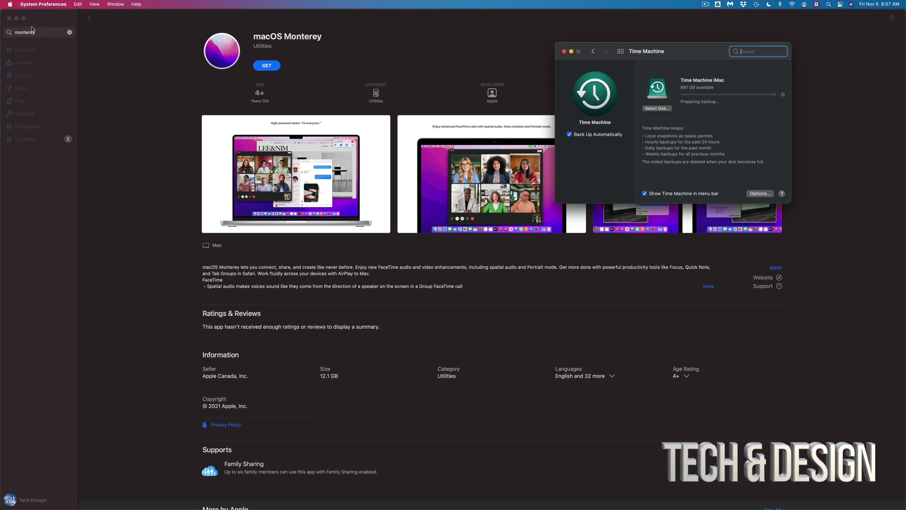
left_click(621, 51)
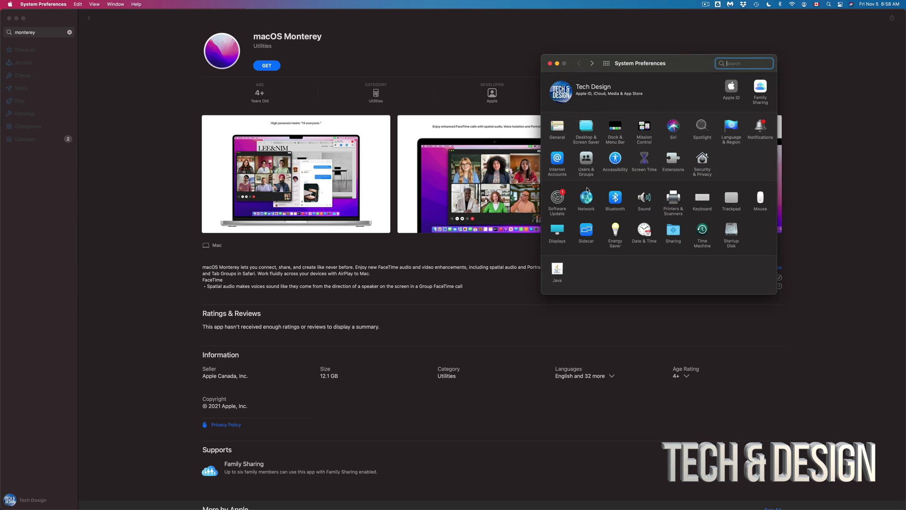
Step: Start Software Update checking, close the Time Machine window, and click GET for macOS Monterey
left_click(558, 199)
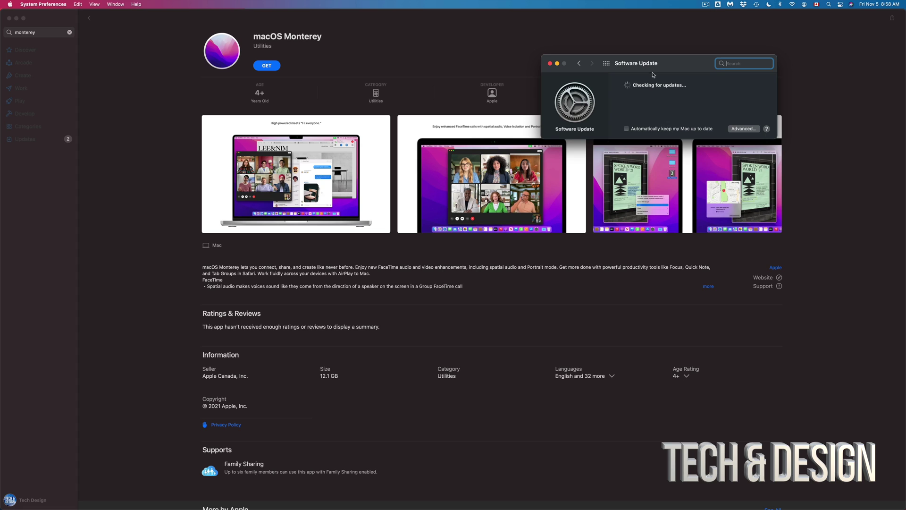
left_click_drag(651, 66, 464, 30)
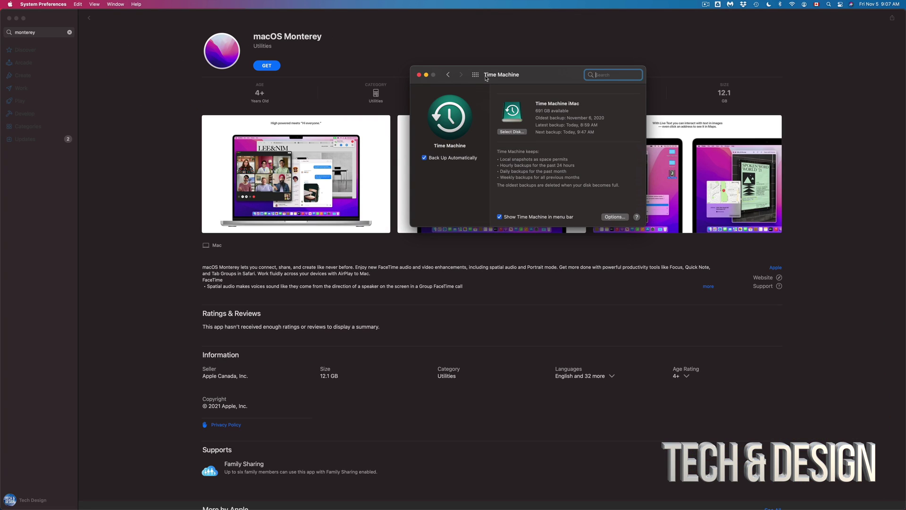
left_click_drag(486, 78, 530, 77)
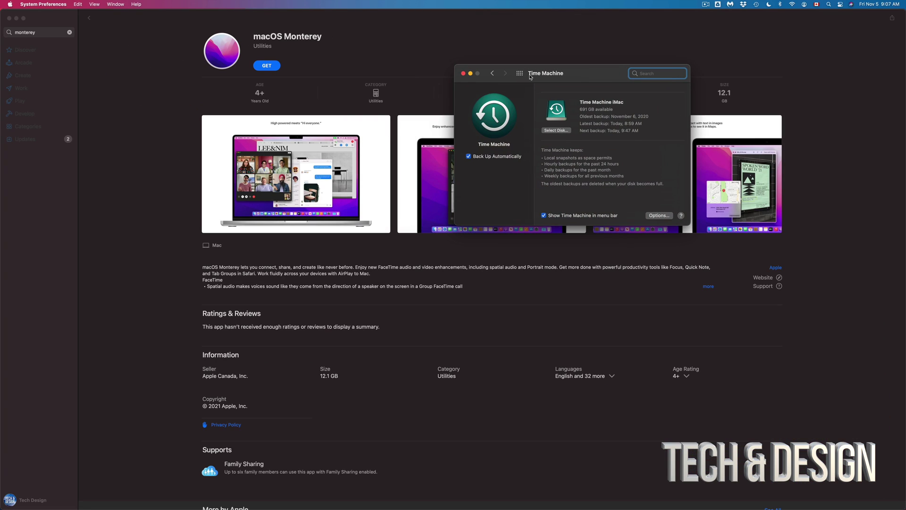
left_click(463, 74)
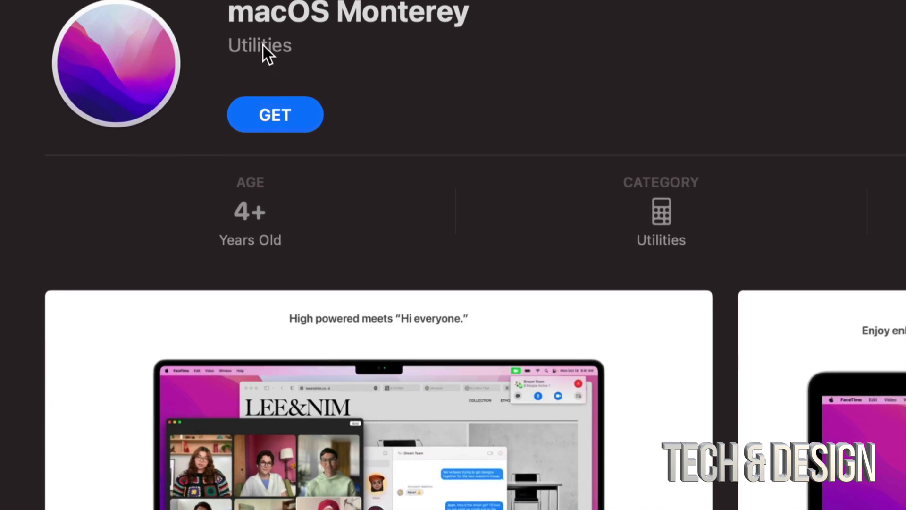
left_click(284, 107)
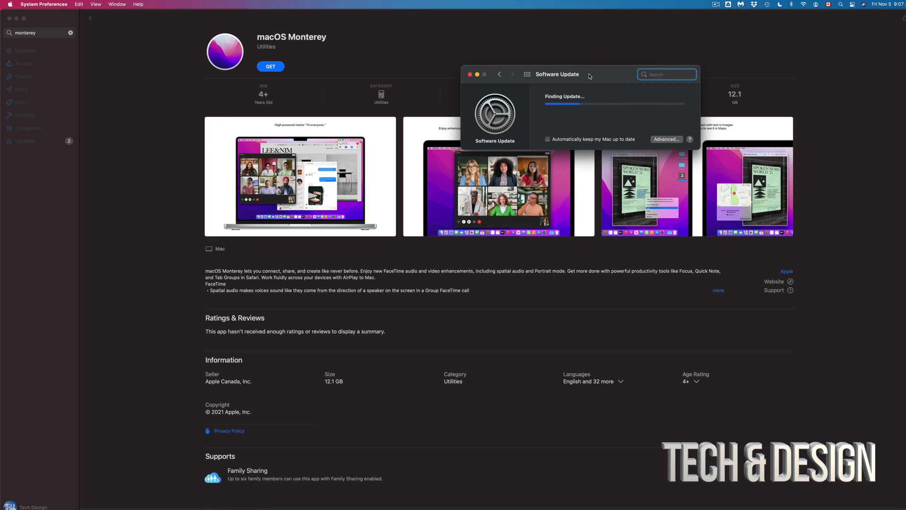
Step: Confirm downloading macOS Monterey 12.0.1 in the confirmation dialog
left_click_drag(591, 75, 515, 65)
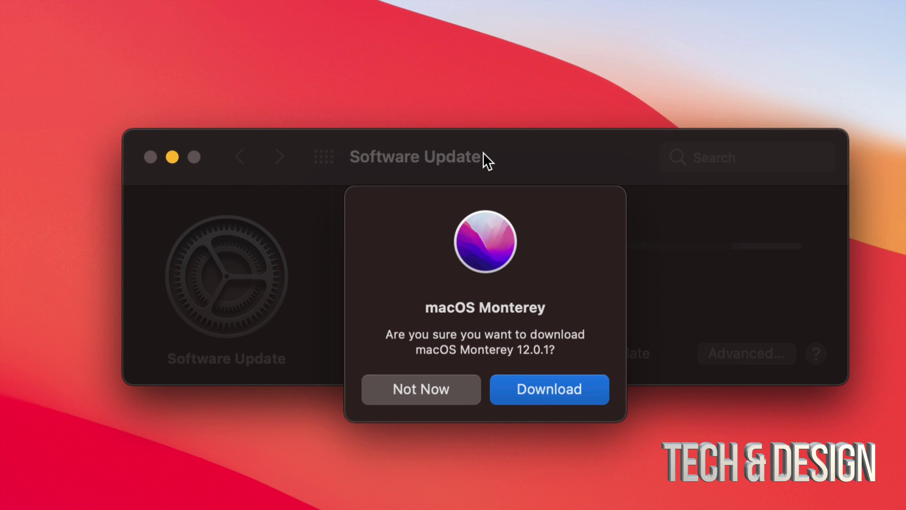
left_click(554, 389)
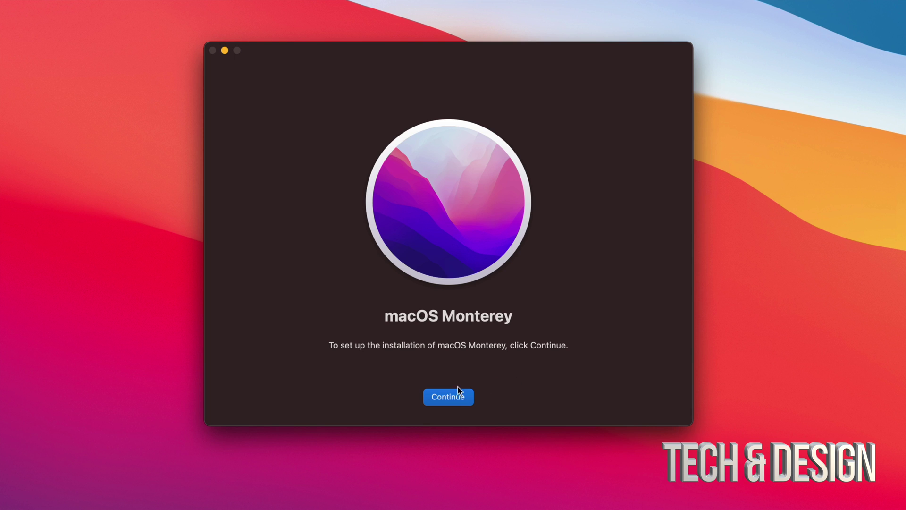
Step: Accept the licence, choose Macintosh HD, and authorize the Monterey install with the admin password
left_click(447, 396)
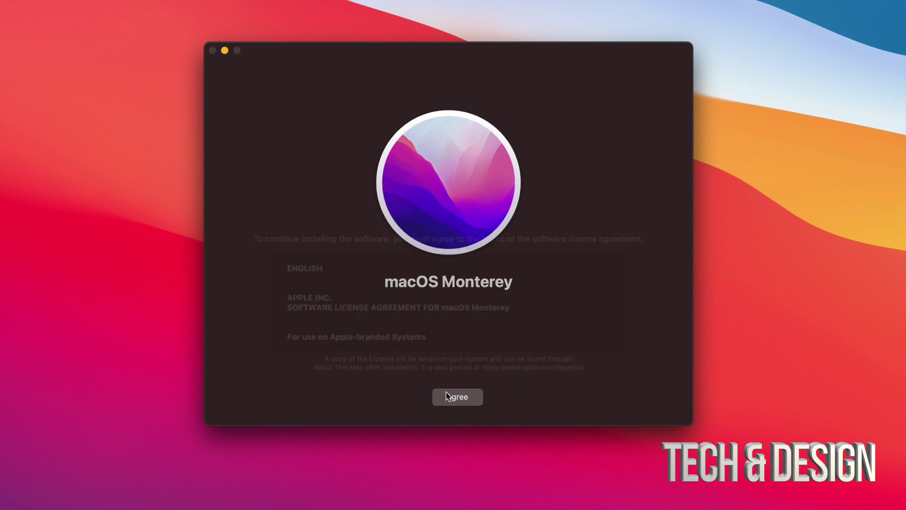
left_click(476, 398)
left_click(475, 283)
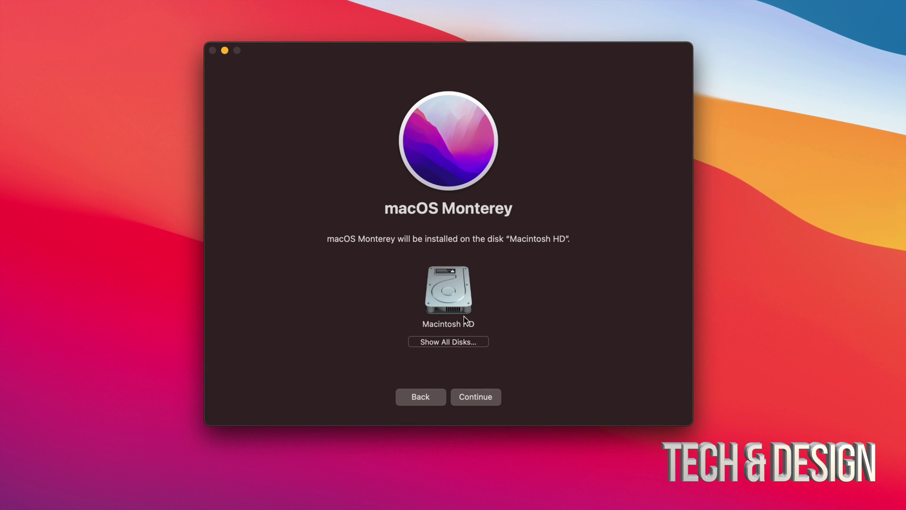
left_click(477, 394)
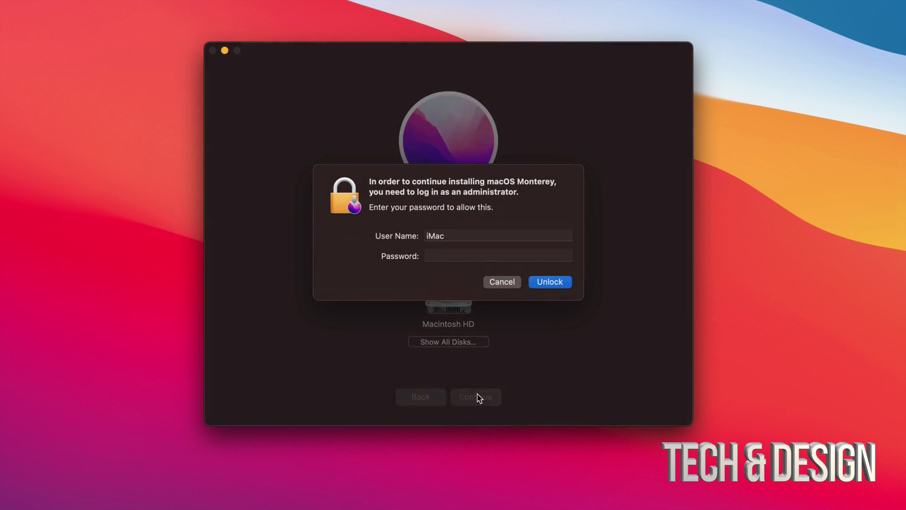
left_click(551, 282)
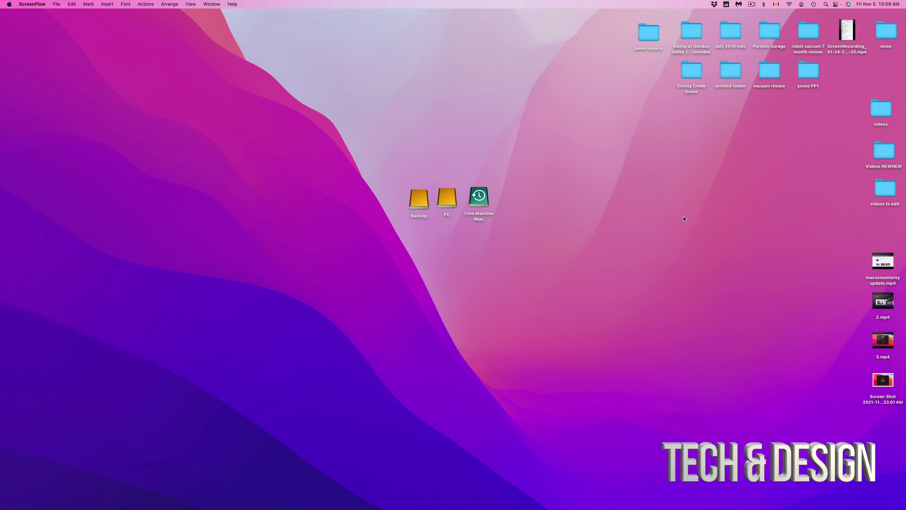
left_click(668, 212)
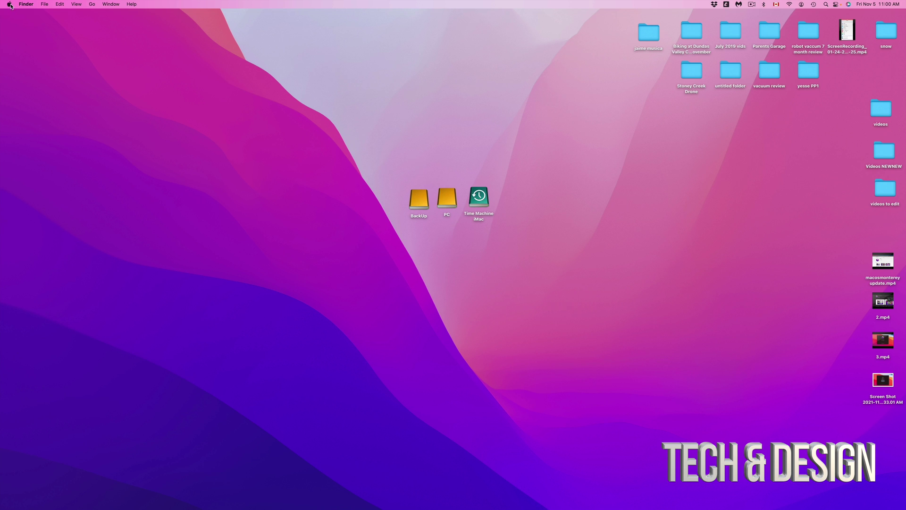
left_click(21, 26)
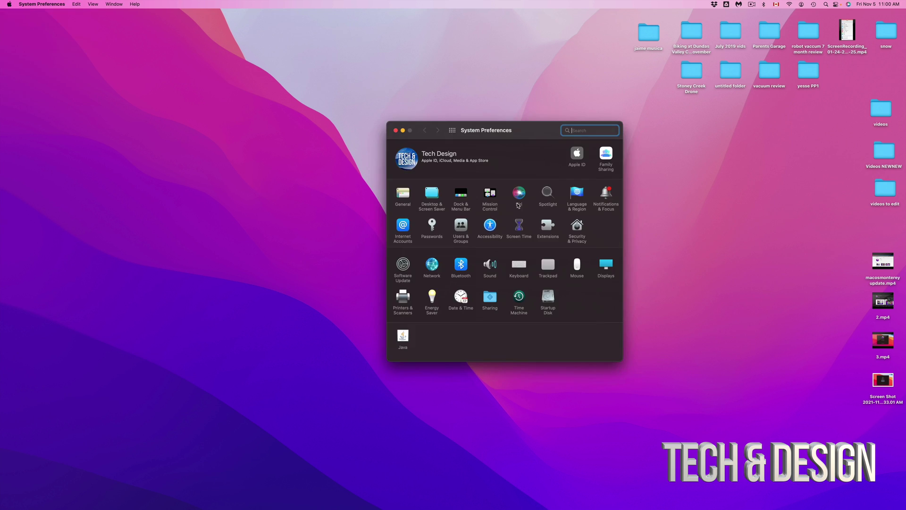